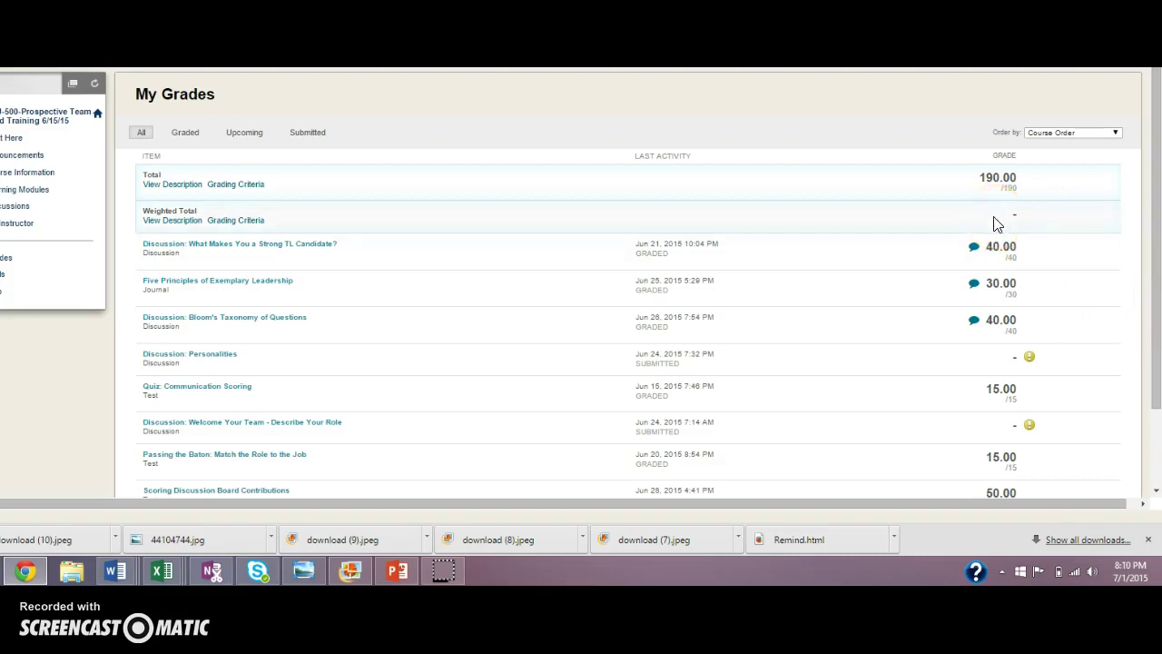
View the instructor's feedback comment for the discussion "What Makes You a Strong TL Candidate?" and close it.
mouse_move(980, 229)
left_mouse_down()
mouse_move(784, 278)
mouse_move(976, 252)
left_mouse_up()
left_click(974, 249)
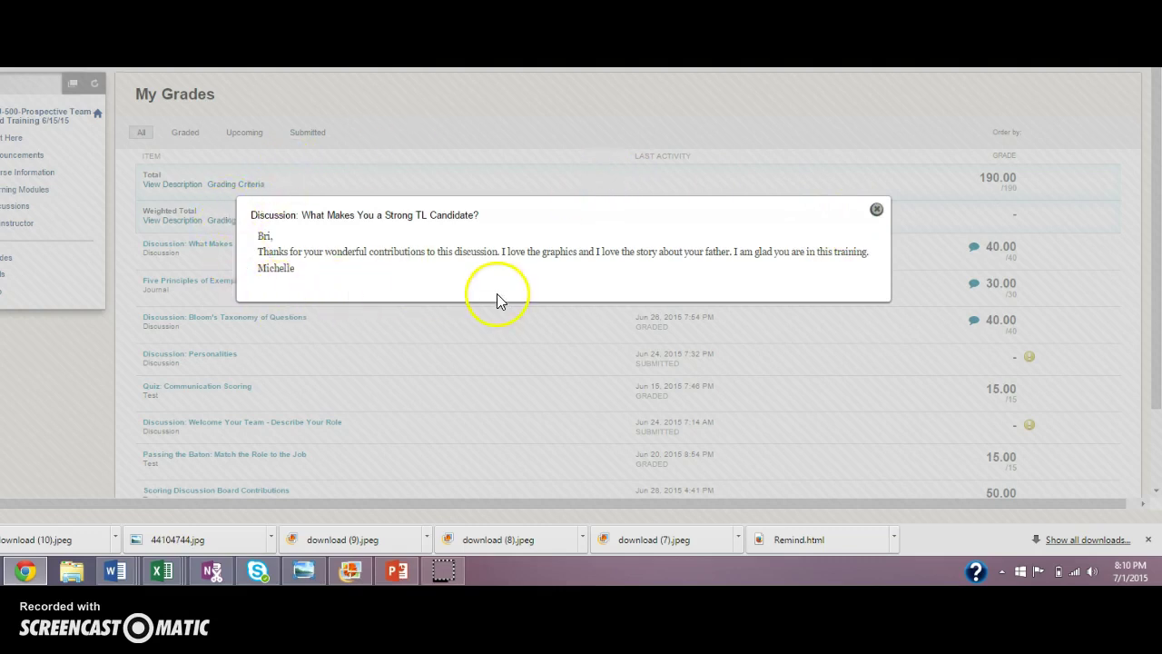
left_click(877, 209)
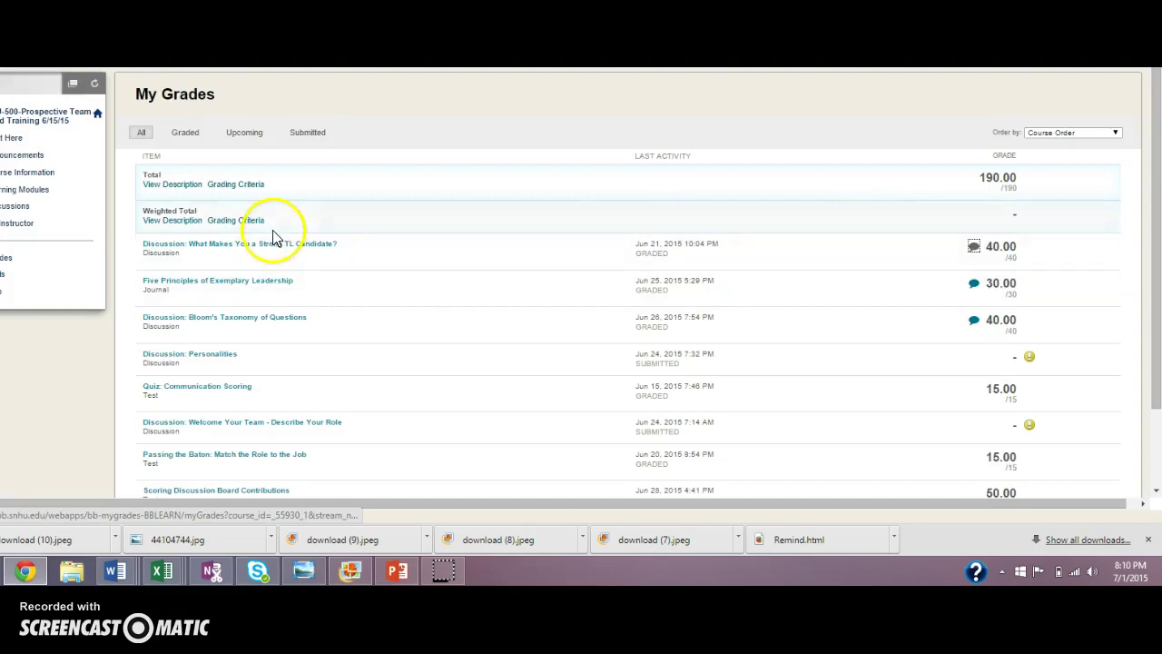
Open the Five Principles of Exemplary Leadership journal from the grades list and view the rubric behind its grade.
left_click(248, 286)
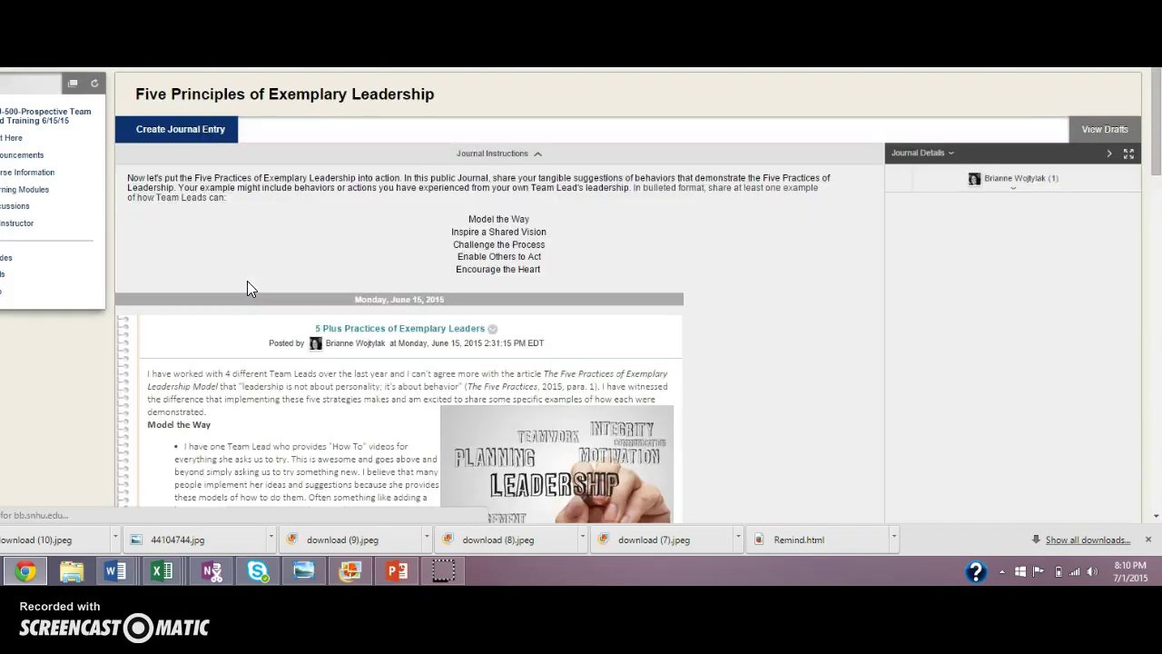
left_click(697, 332)
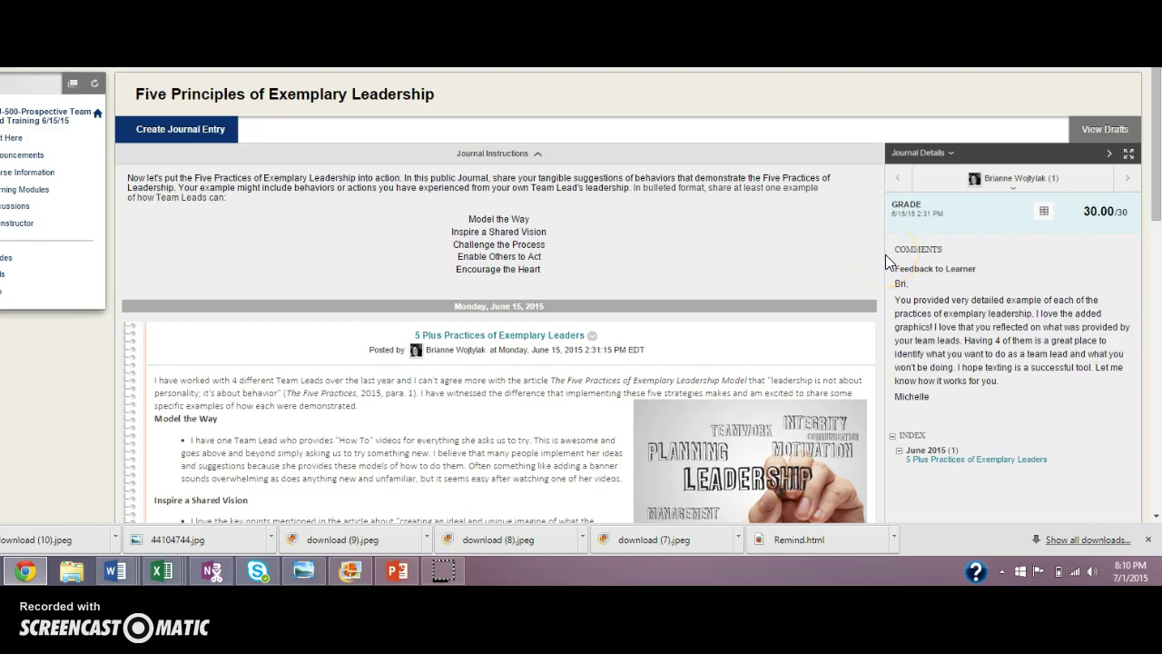
left_click(1045, 214)
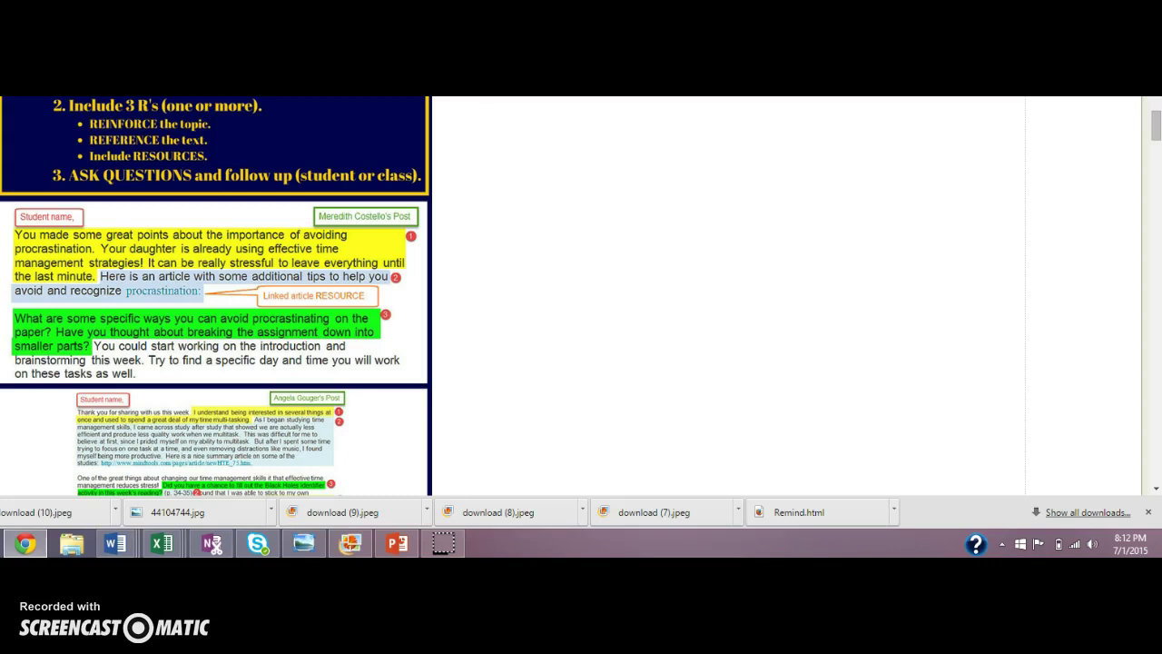
Return to the discussion grading page and highlight the feedback sentence that points learners to additional feedback on the rubric.
key("ctrl+w")
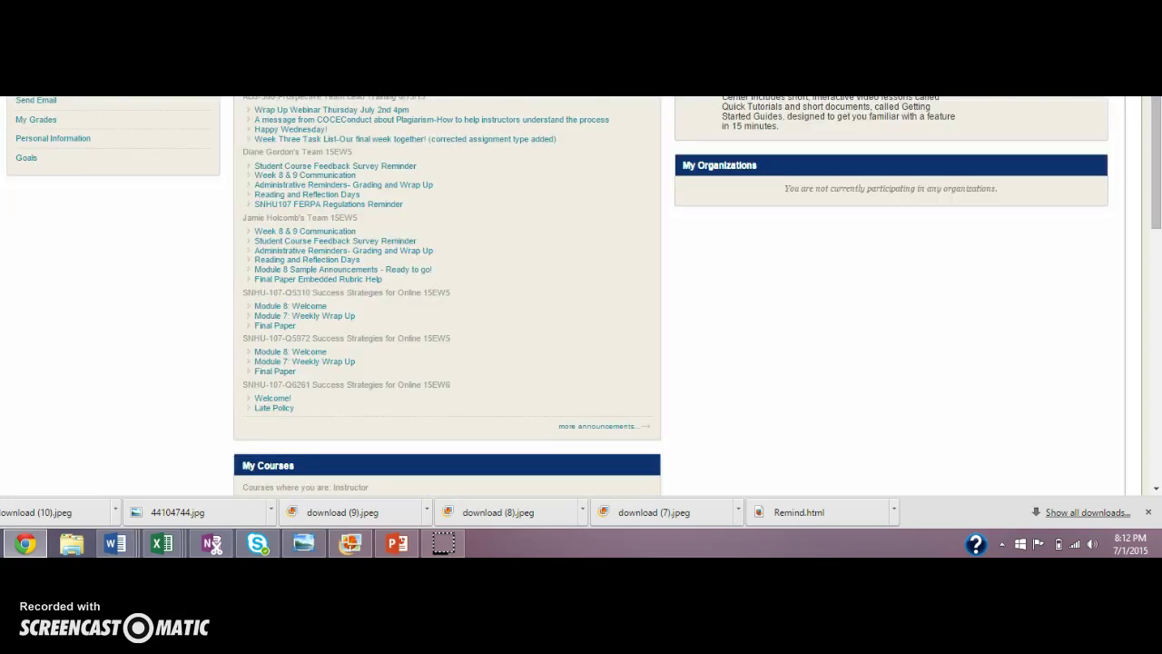
key("ctrl+w")
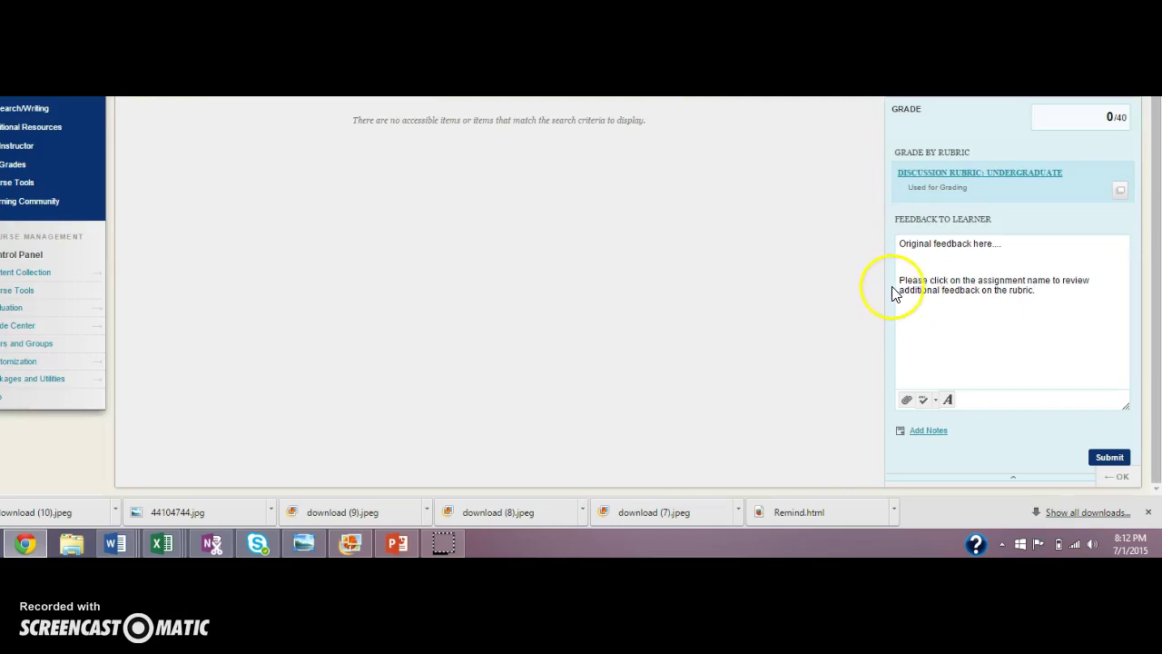
left_click_drag(900, 280, 1095, 299)
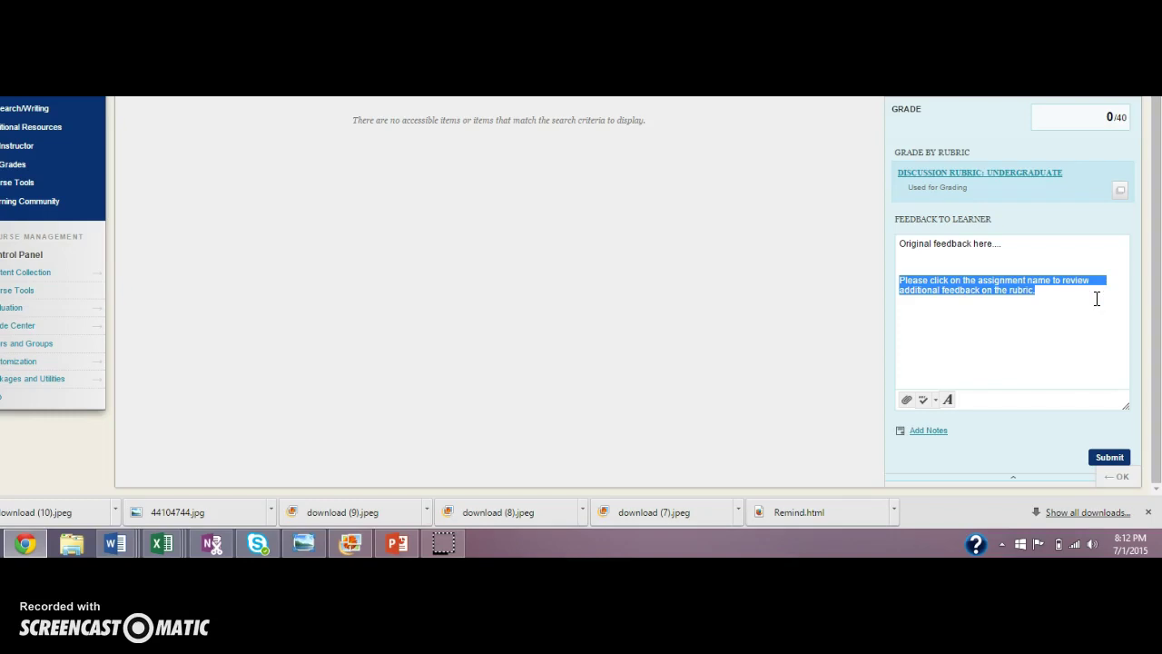
left_click(1097, 298)
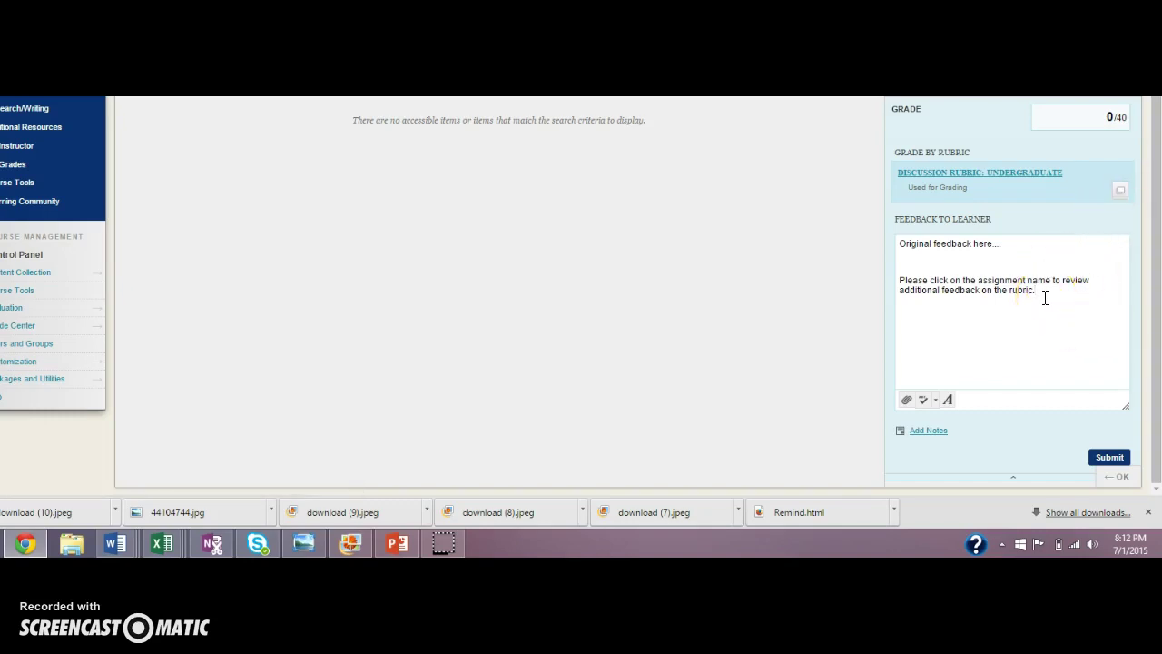
left_click(965, 376)
Open the undergraduate discussion rubric in its own window and set the Exemplary points for Comprehension to 16 (40%).
left_click(1120, 193)
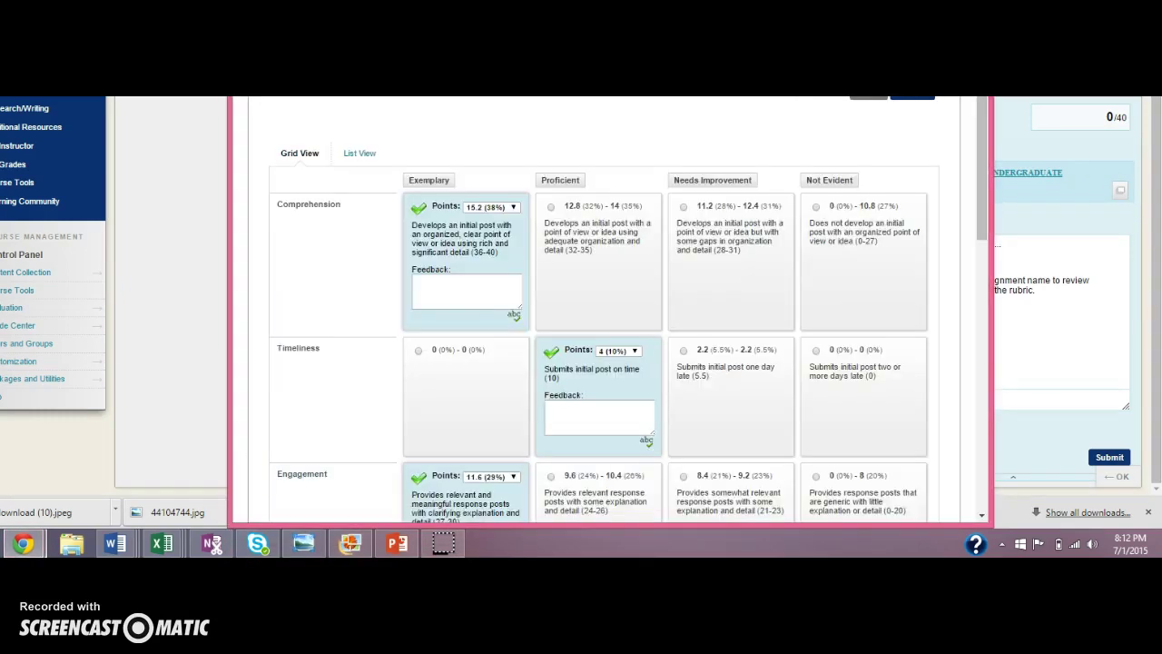
left_click_drag(980, 113, 988, 145)
left_click(574, 145)
left_click(474, 154)
left_click(514, 141)
left_click(502, 193)
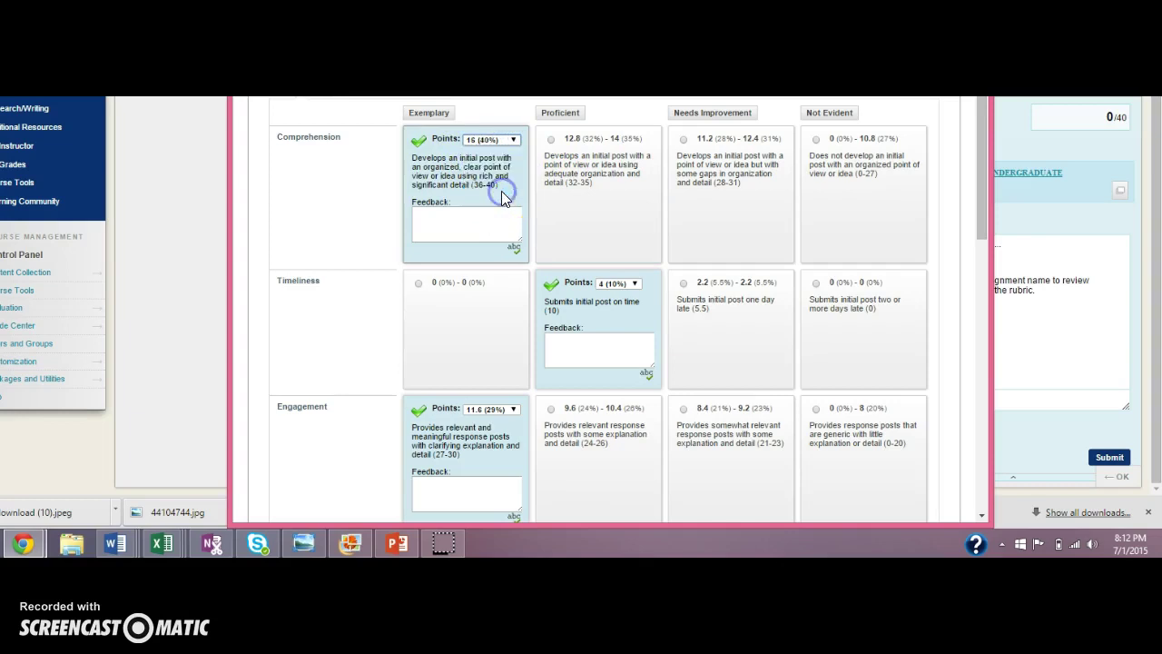
Examine the per-criterion feedback boxes for Comprehension, Timeliness and Writing in the rubric grid.
left_click(491, 228)
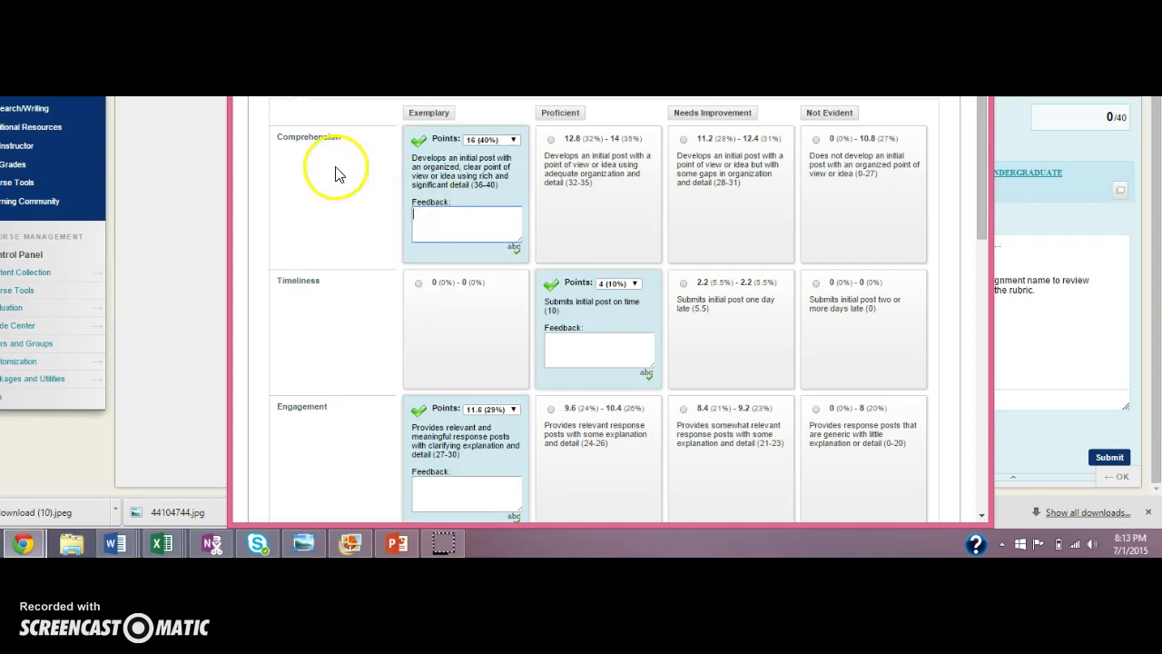
left_click(601, 350)
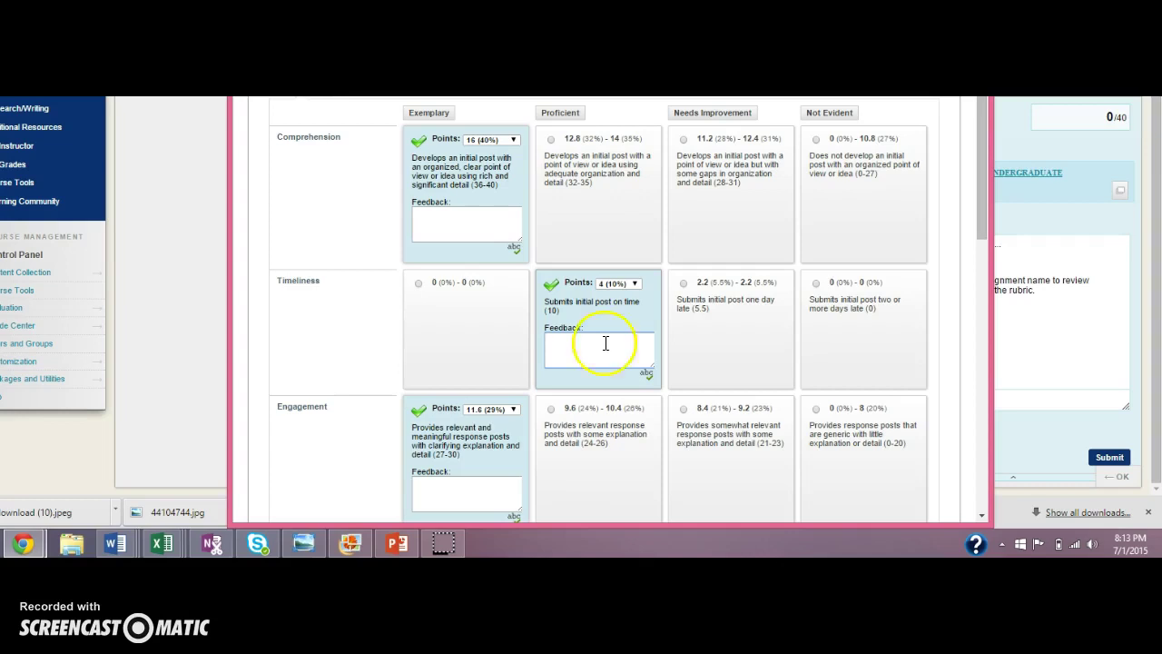
left_click_drag(986, 169, 993, 259)
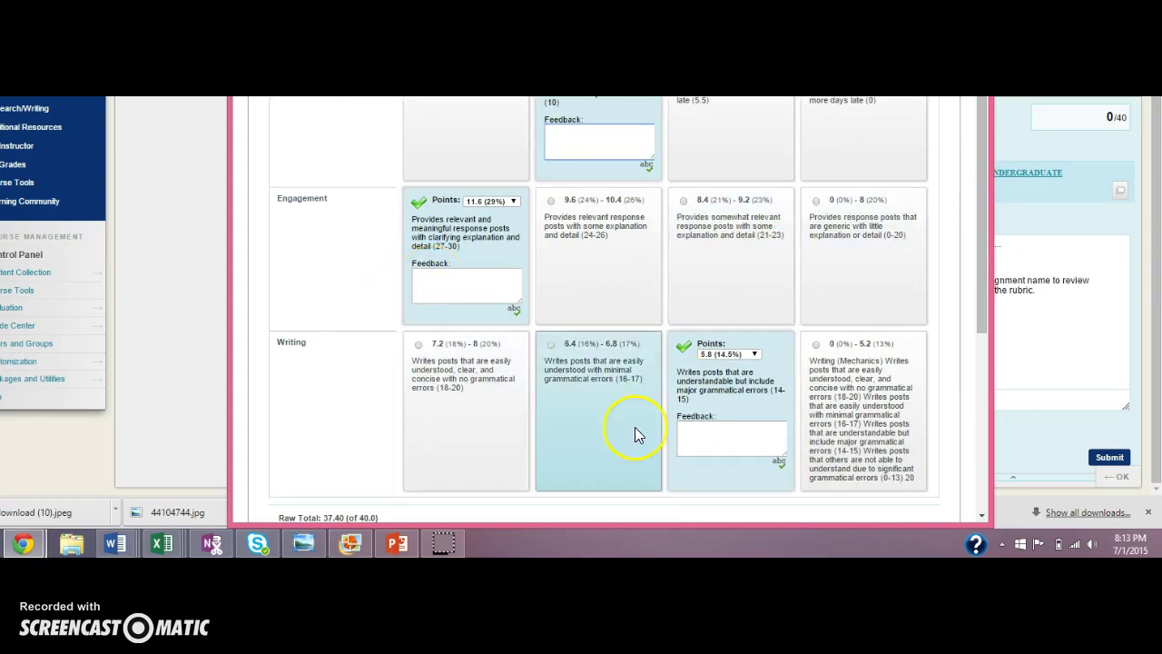
left_click(700, 432)
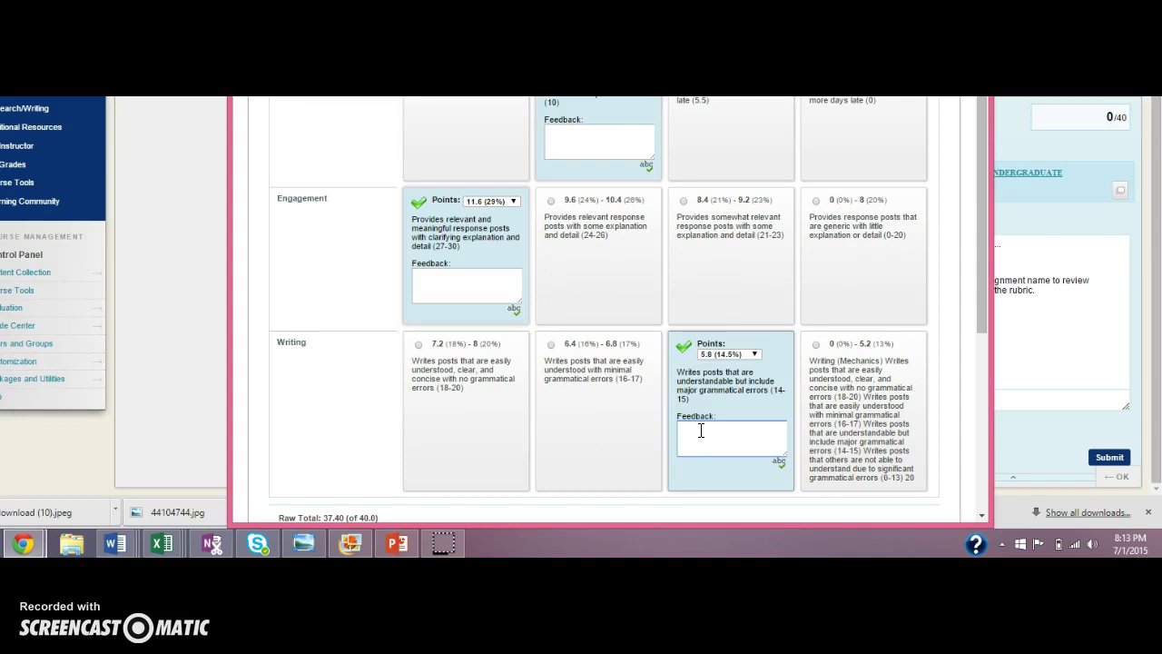
Check the rubric's raw total and overall learner feedback area, and save the rubric scores to the grade.
left_click_drag(983, 229, 991, 325)
left_click(765, 415)
left_click(408, 444)
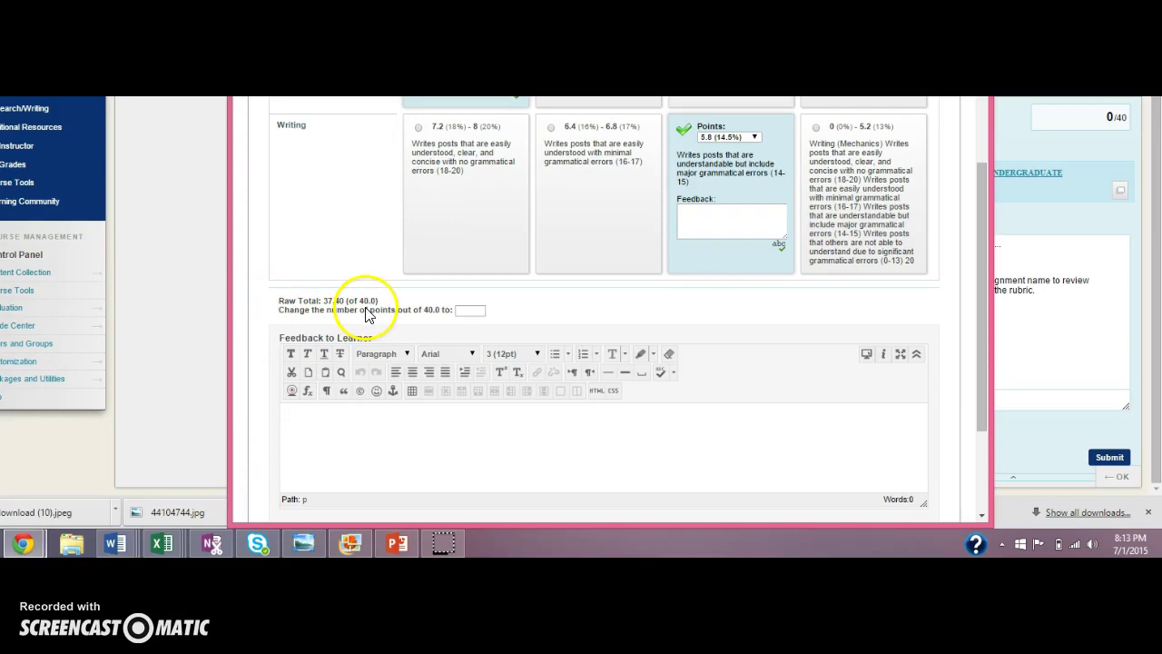
left_click_drag(987, 339, 983, 398)
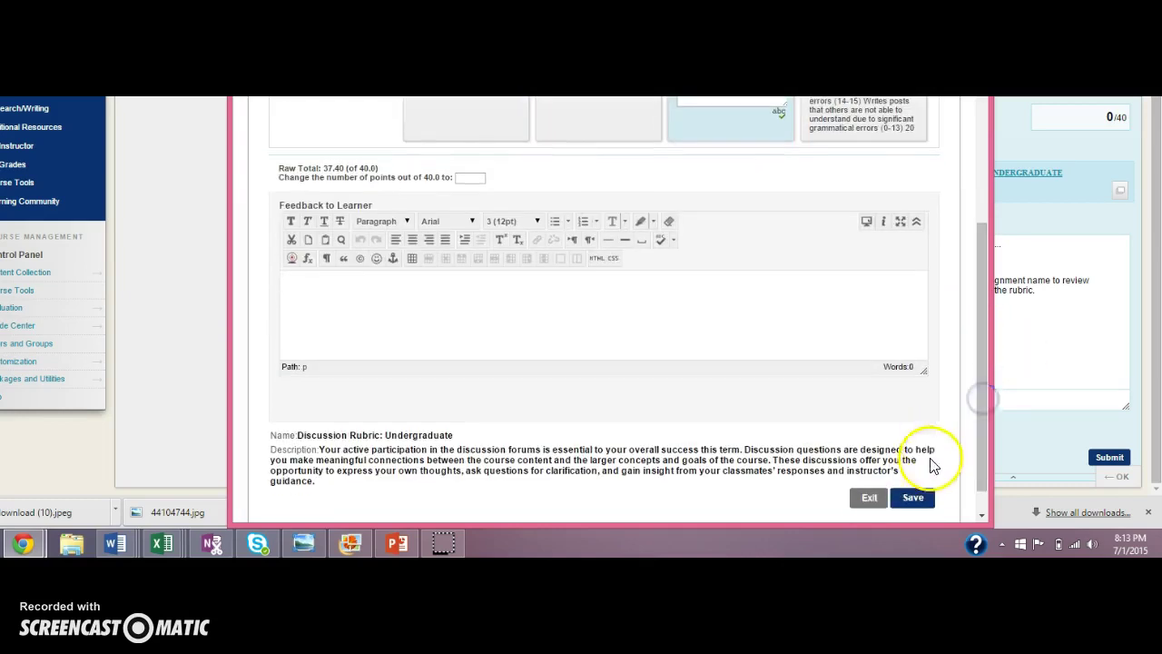
left_click(913, 497)
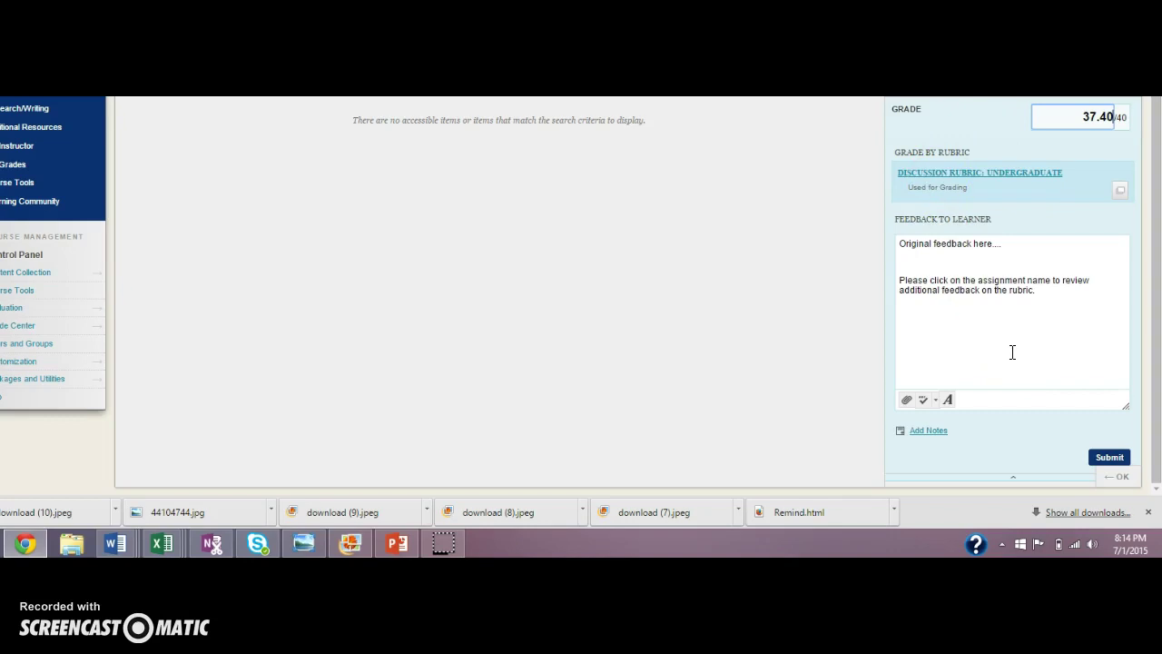
Expand the discussion rubric inline with its feedback boxes shown, and choose 16 (40%) for Exemplary Comprehension.
left_click(998, 174)
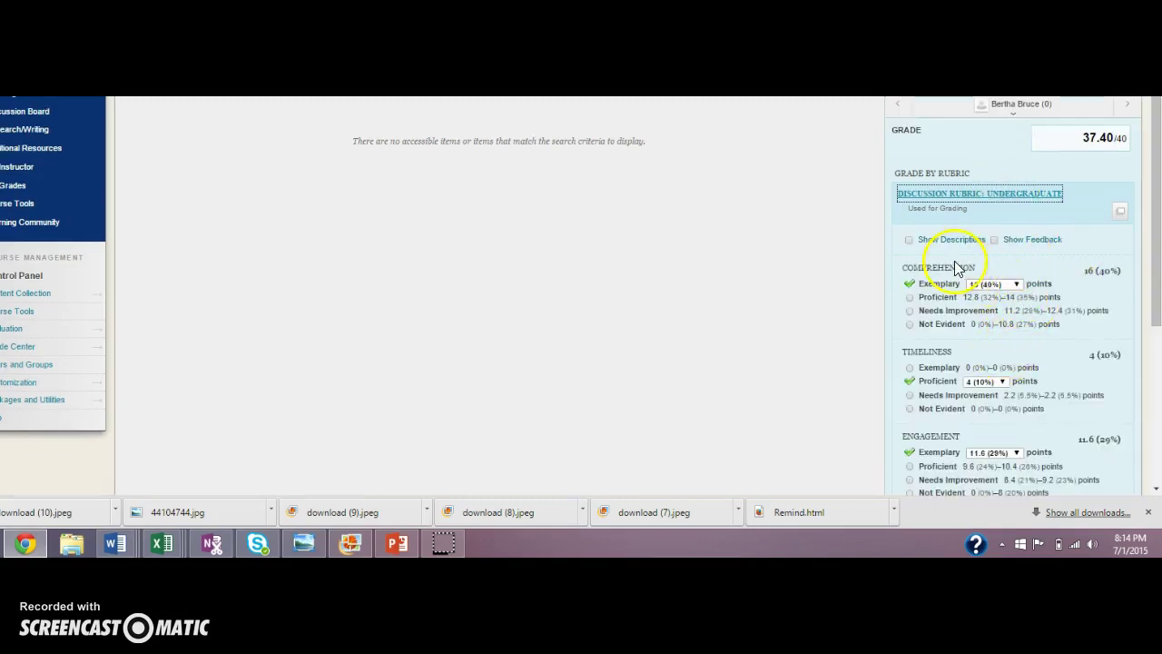
left_click(995, 240)
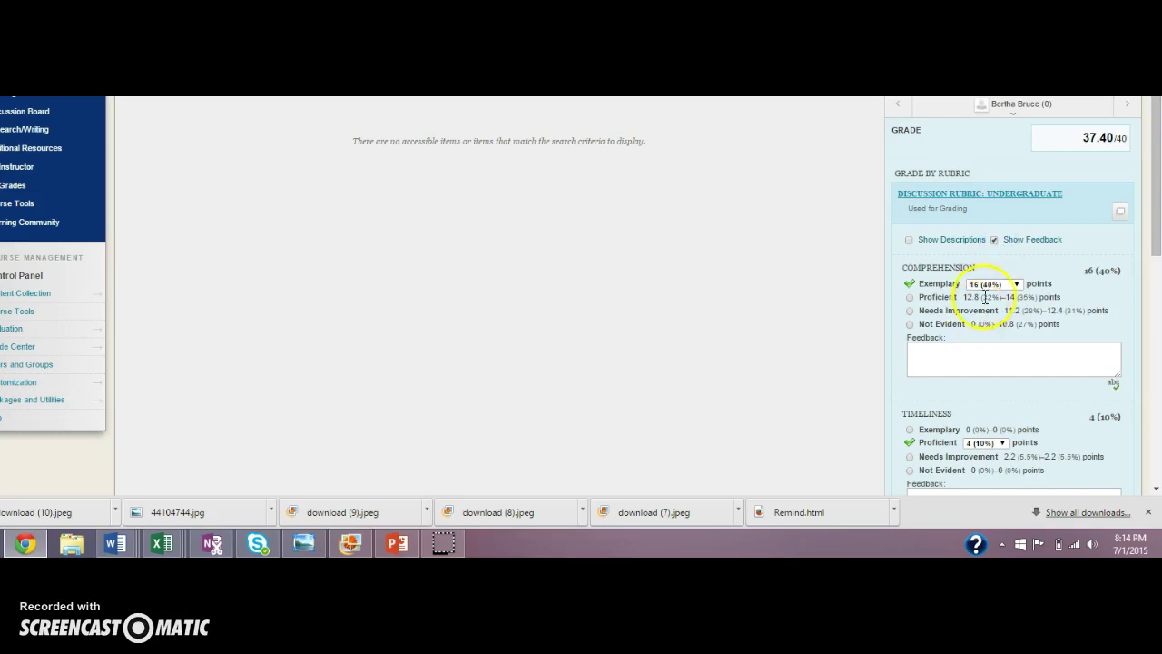
left_click(1016, 286)
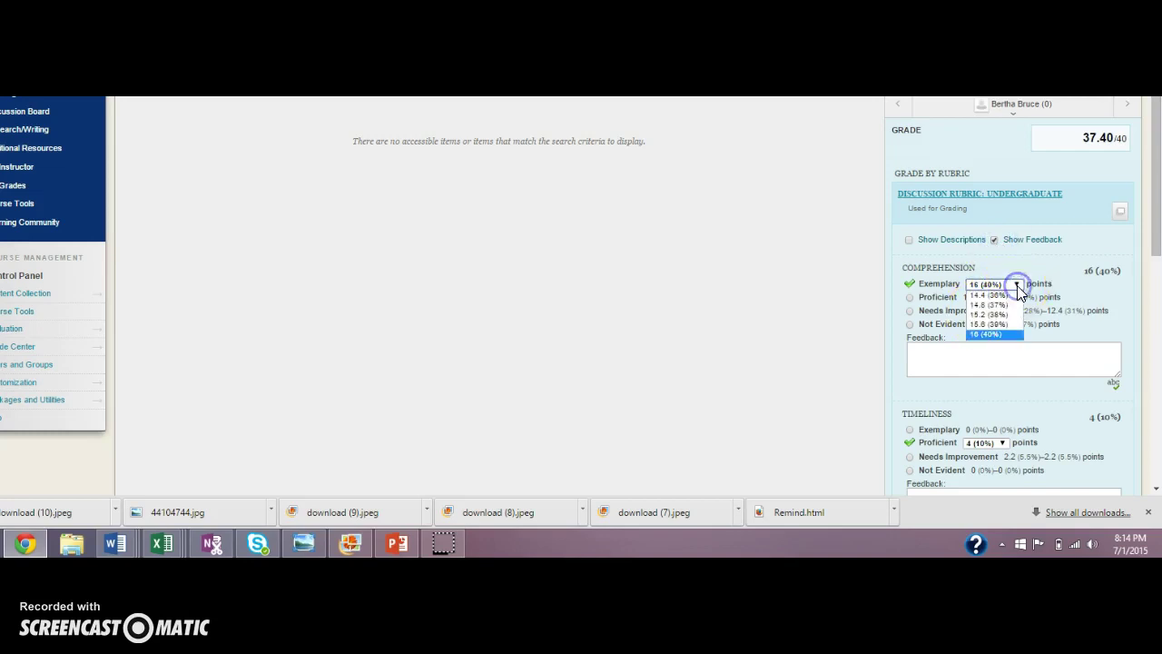
left_click(1005, 336)
left_click(983, 367)
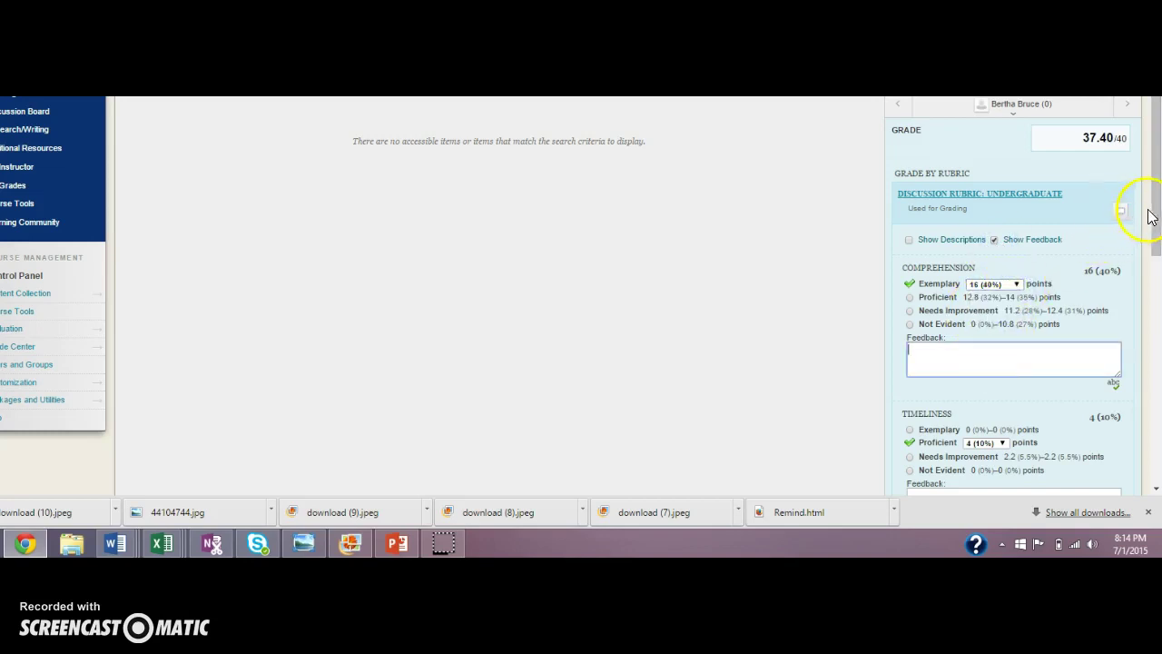
Show the criterion descriptions in the inline rubric, and open the full rubric grid and exit it without saving.
scroll(1151, 216, "down", 5)
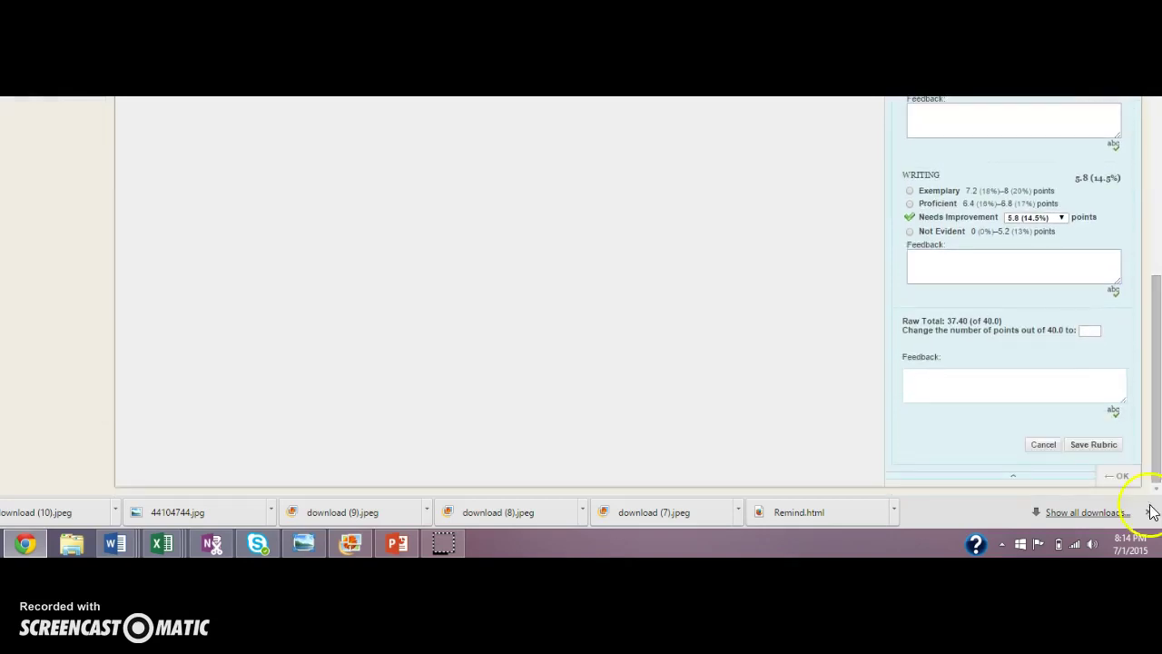
left_click(1158, 264)
left_click_drag(1157, 264, 1155, 166)
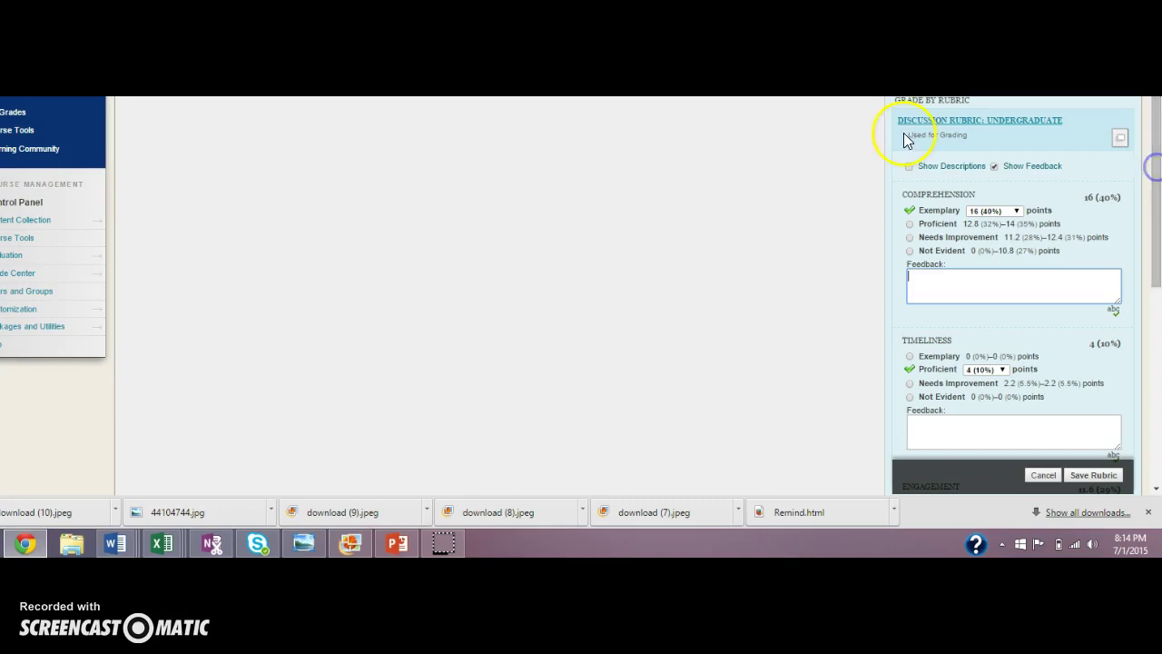
left_click(909, 167)
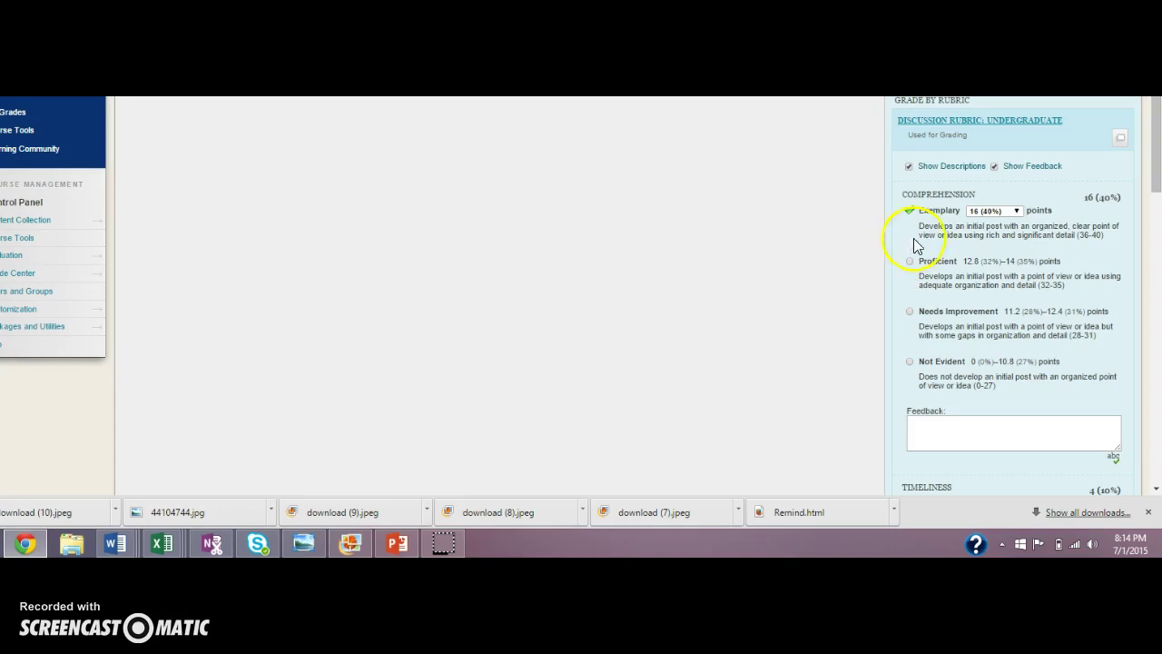
left_click(1120, 137)
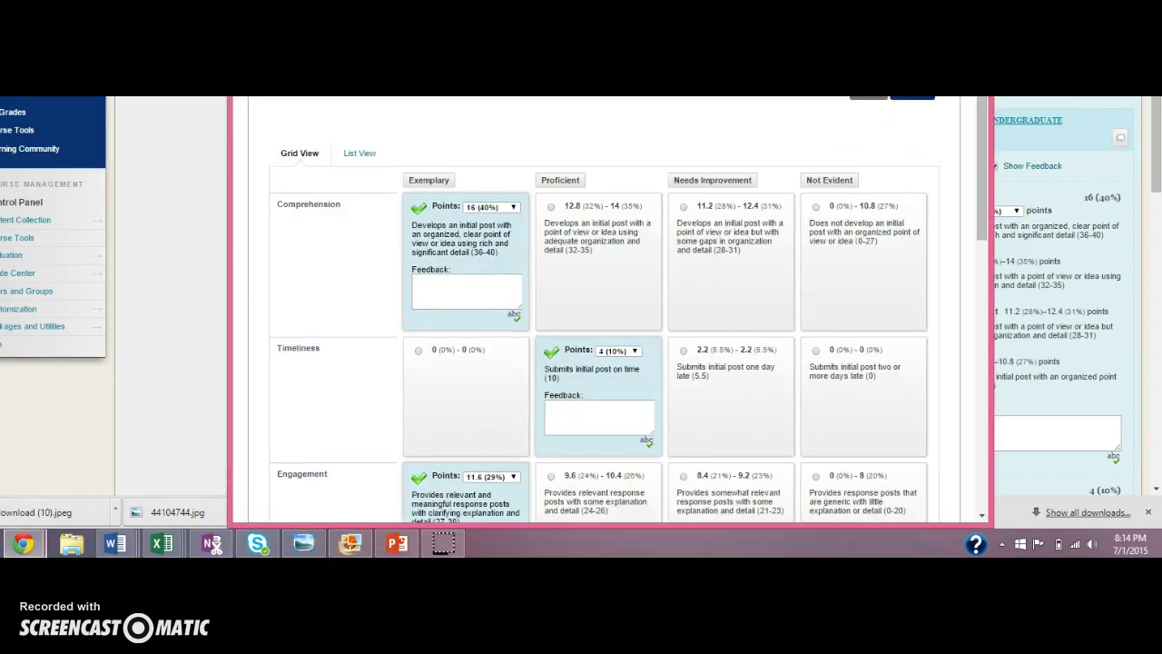
left_click(869, 98)
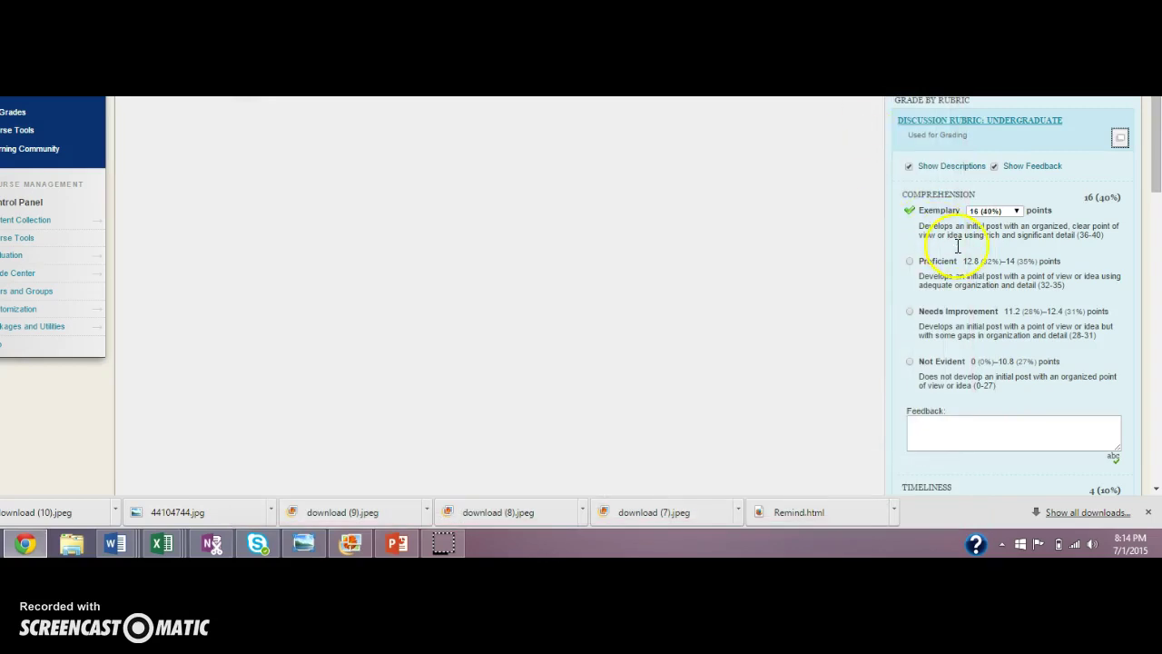